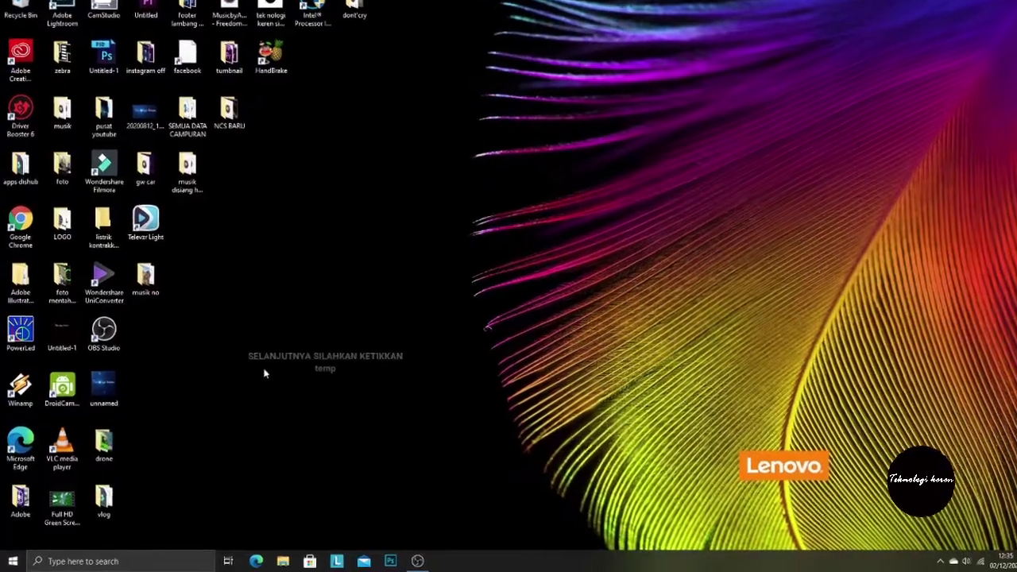
Step: Open the Windows Temp folder through the Run dialog with the command temp
{"action": "key", "text": "super+r"}
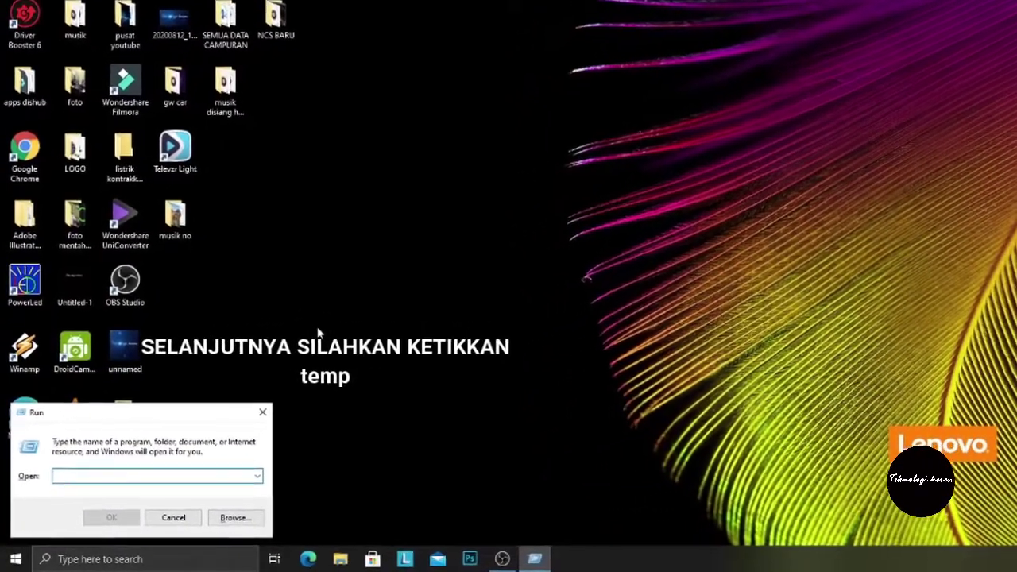
{"action": "type", "text": "t"}
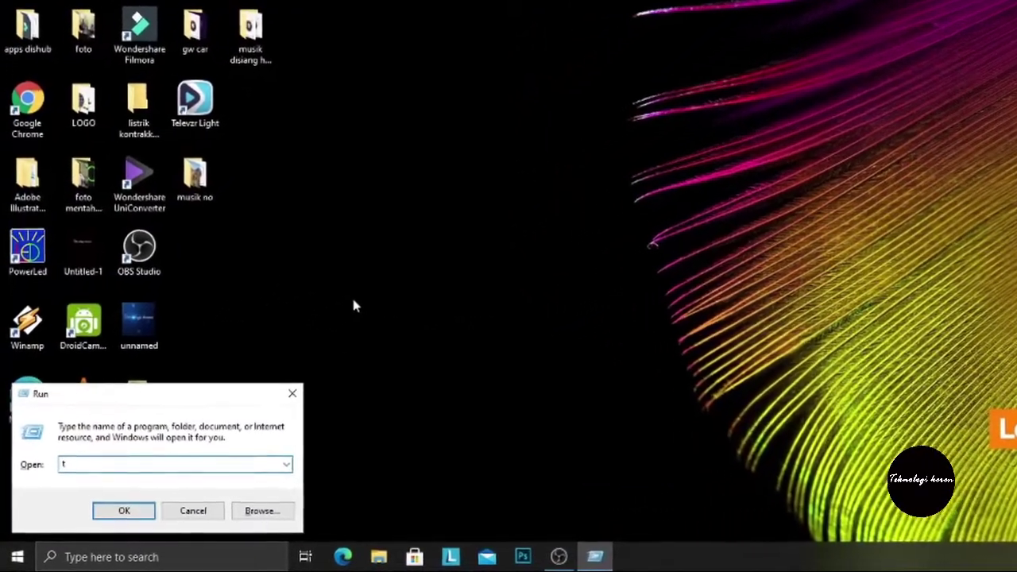
{"action": "type", "text": "emp"}
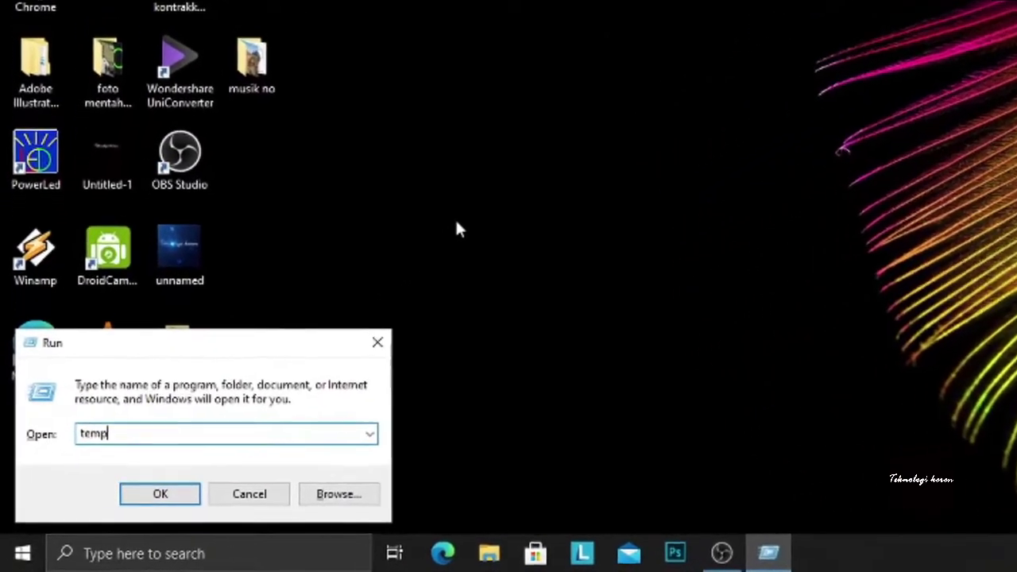
{"action": "left_click", "coordinate": [191, 493]}
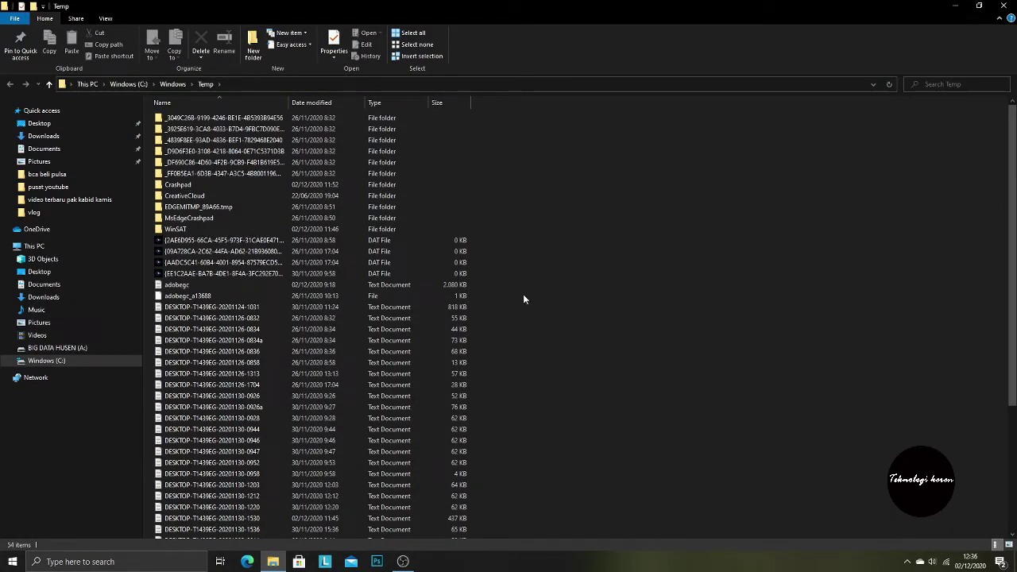
Step: Delete everything in the Windows Temp folder, granting administrator permission and skipping all in-use items, and close the folder
{"action": "left_click", "coordinate": [250, 120]}
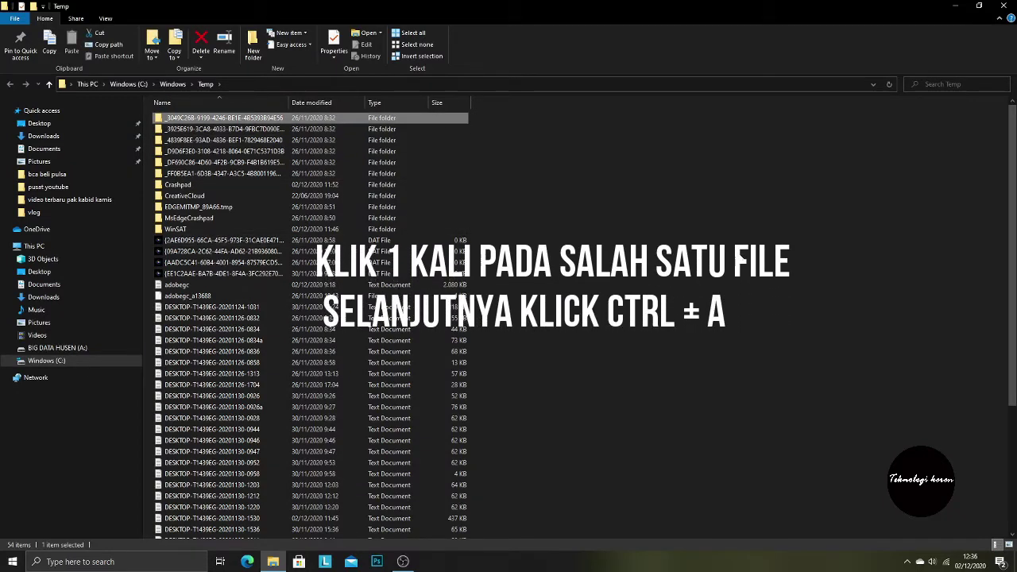
{"action": "key", "text": "ctrl+a"}
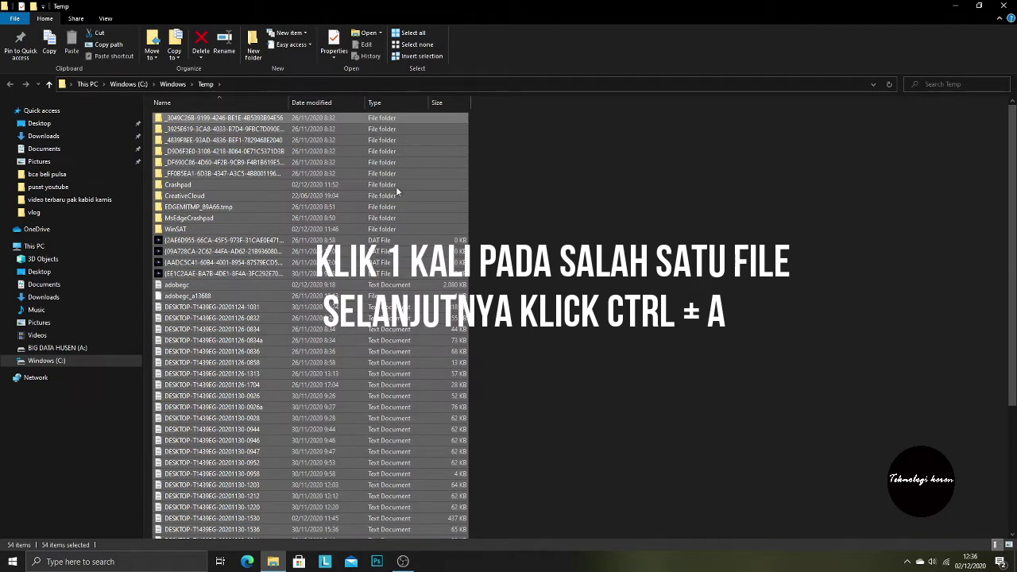
{"action": "right_click", "coordinate": [300, 201]}
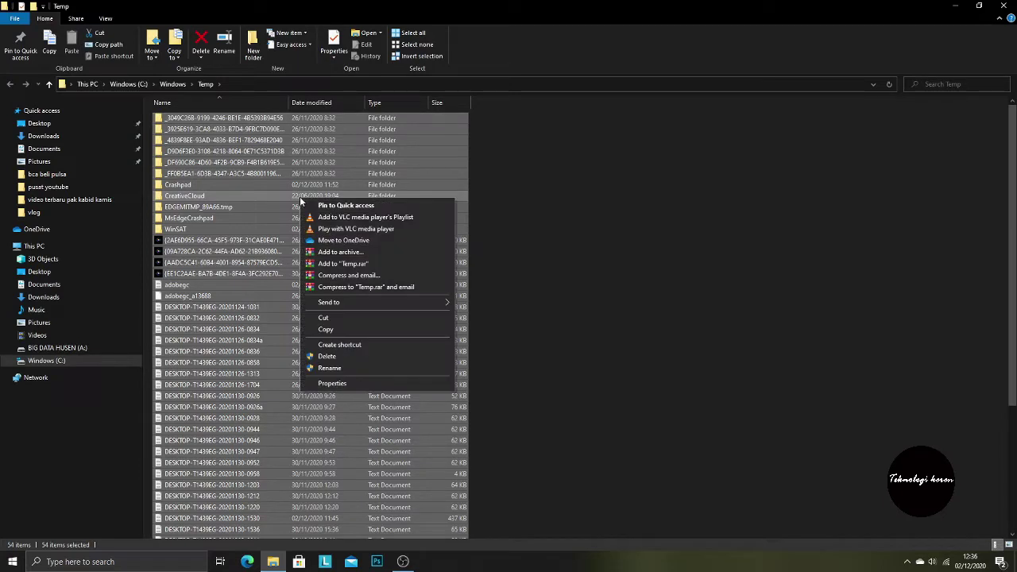
{"action": "left_click", "coordinate": [334, 355]}
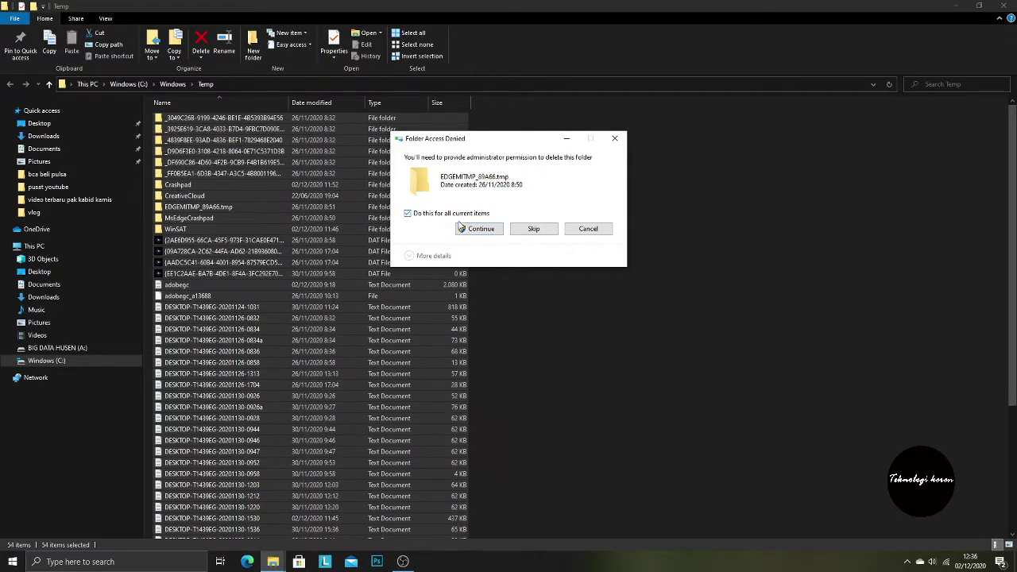
{"action": "left_click", "coordinate": [479, 229]}
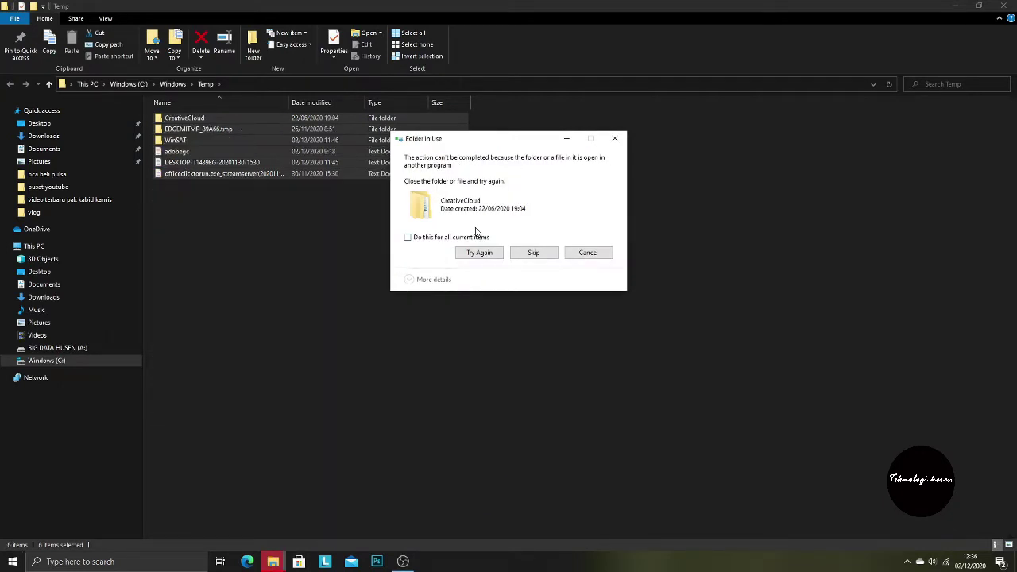
{"action": "left_click", "coordinate": [407, 237]}
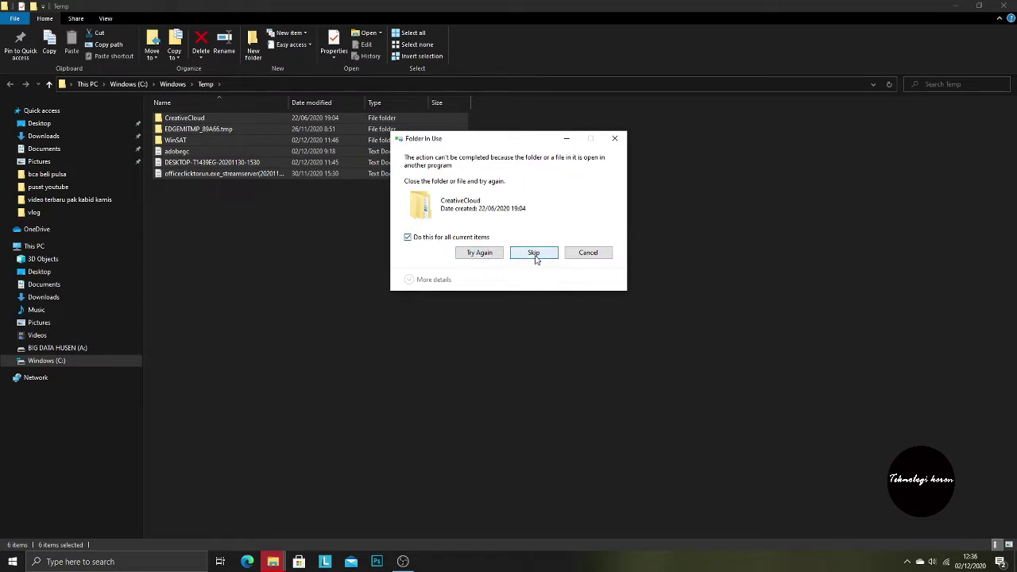
{"action": "left_click", "coordinate": [533, 252]}
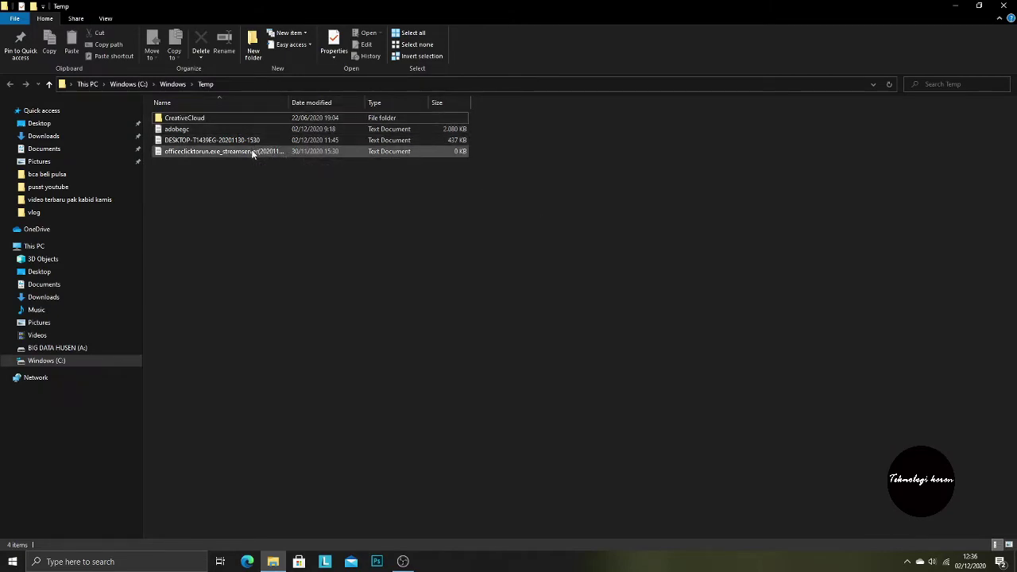
{"action": "left_click", "coordinate": [1004, 6]}
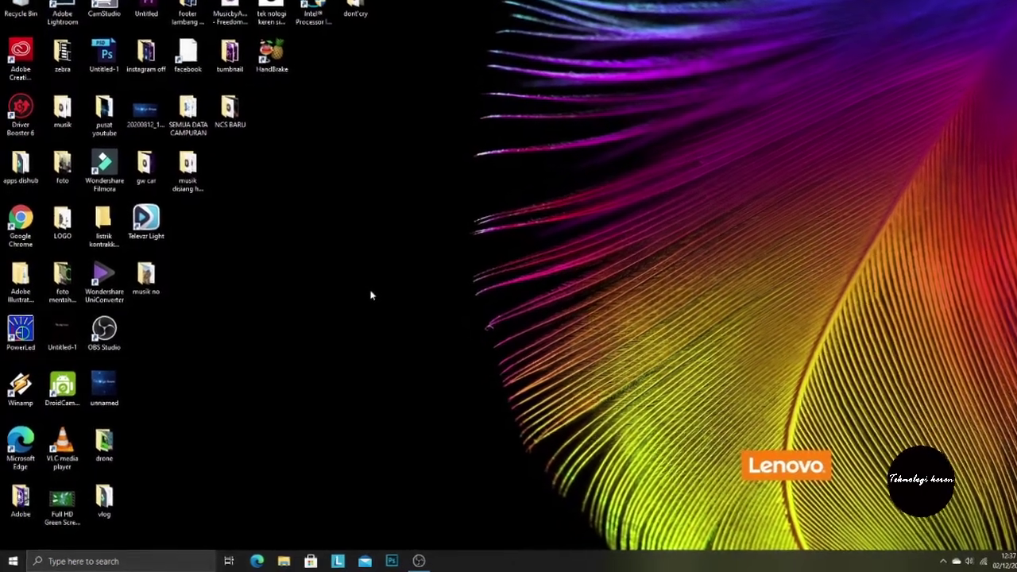
Step: Open the user account's local Temp folder through the Run dialog with the command %temp%
{"action": "key", "text": "super+r"}
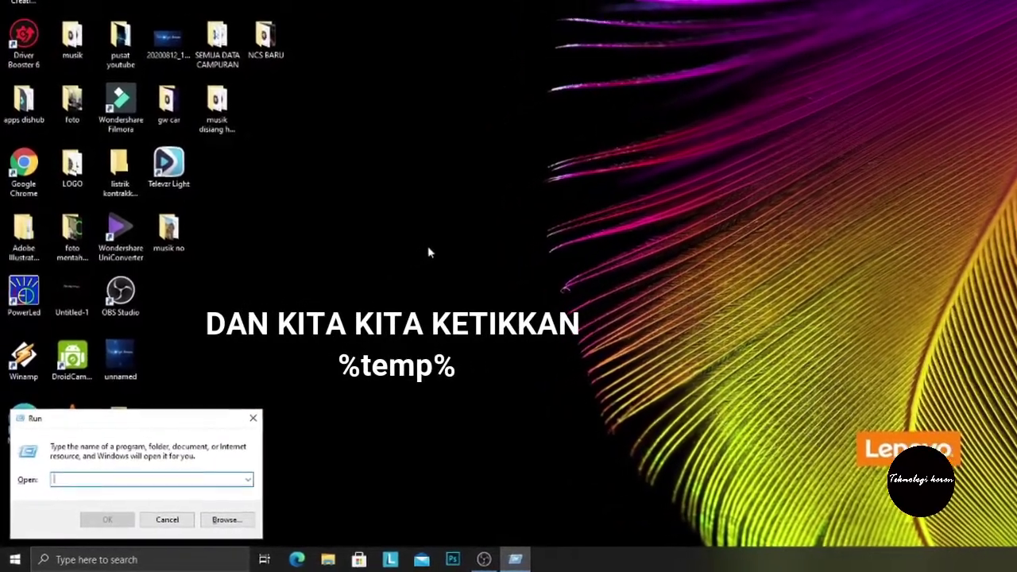
{"action": "type", "text": "%te"}
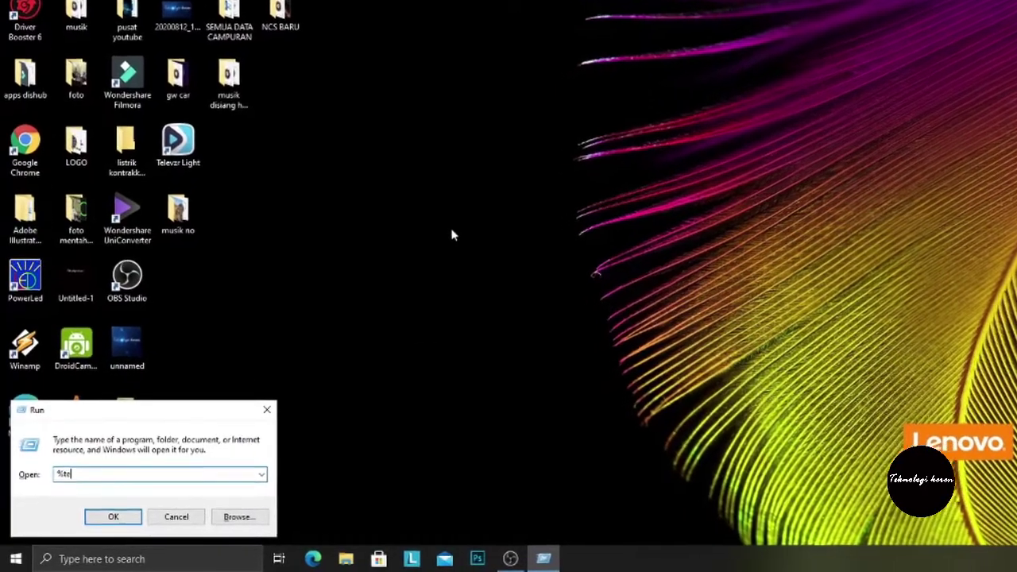
{"action": "type", "text": "mp"}
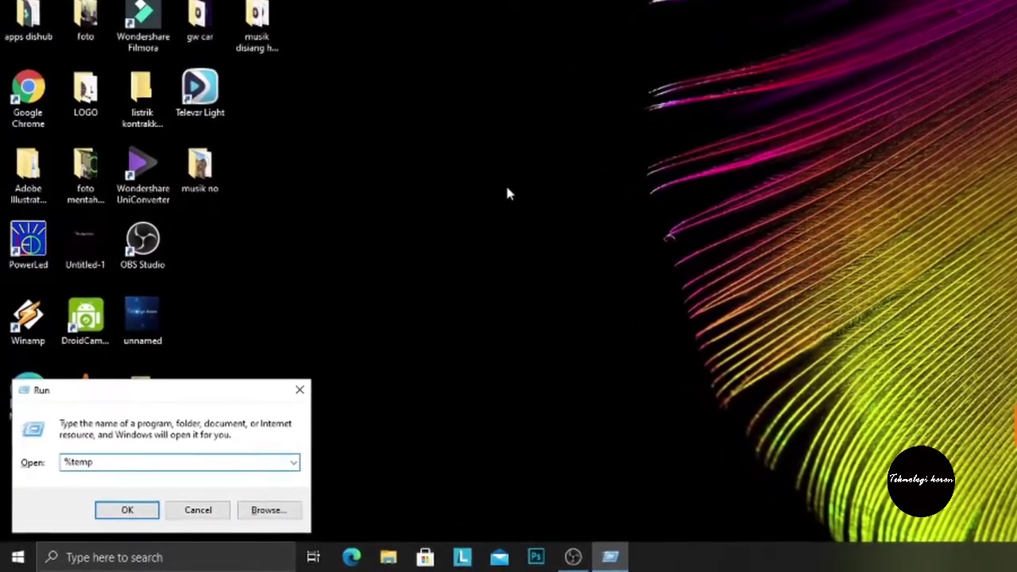
{"action": "type", "text": "%"}
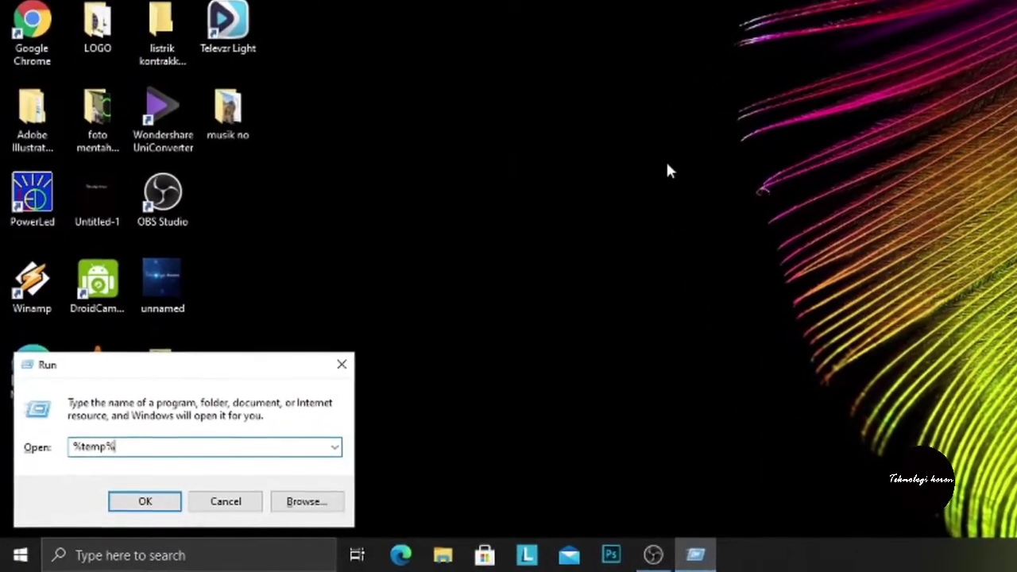
{"action": "double_click", "coordinate": [135, 442]}
{"action": "left_click", "coordinate": [137, 439]}
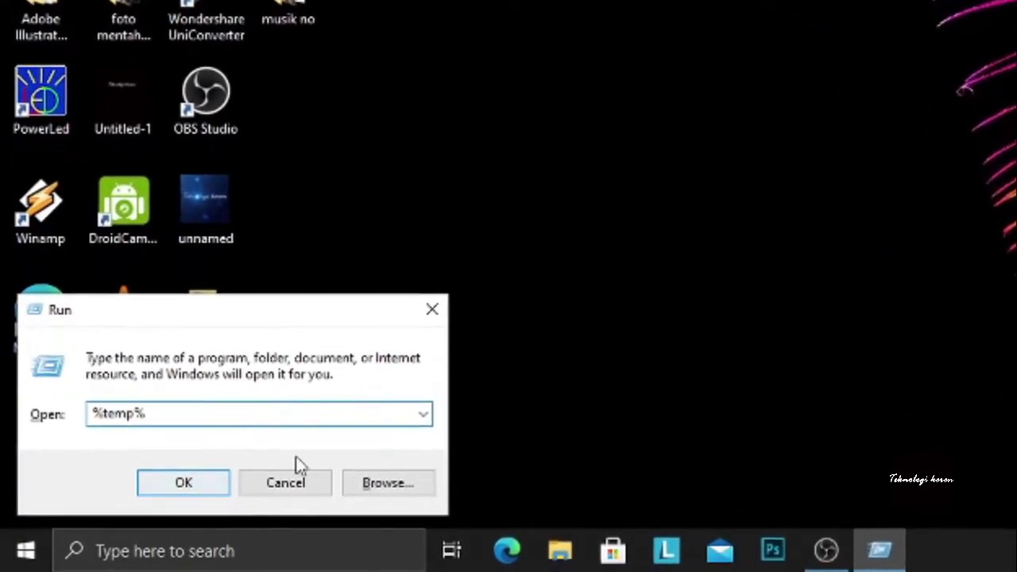
{"action": "left_click", "coordinate": [624, 381]}
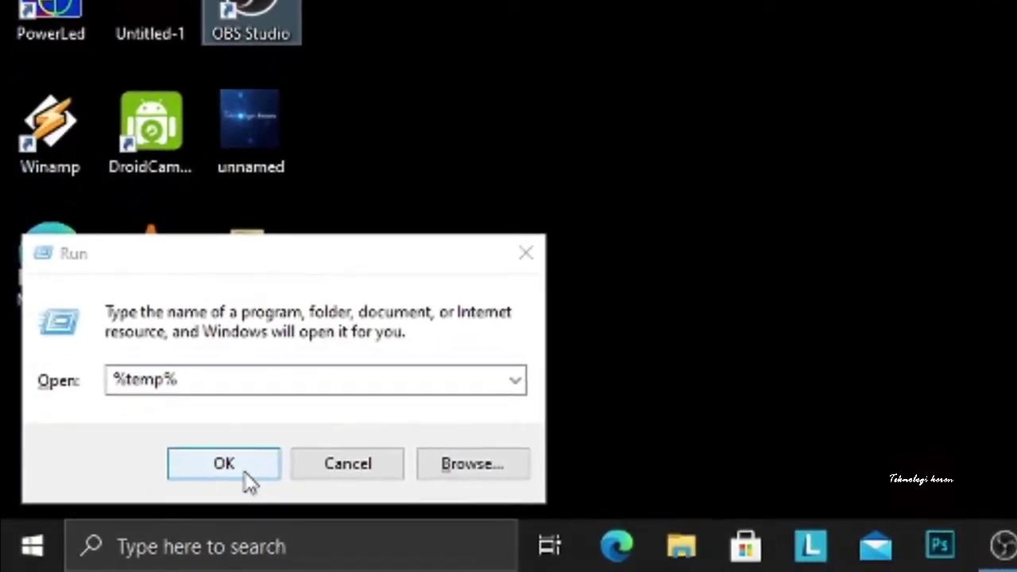
{"action": "left_click", "coordinate": [244, 471]}
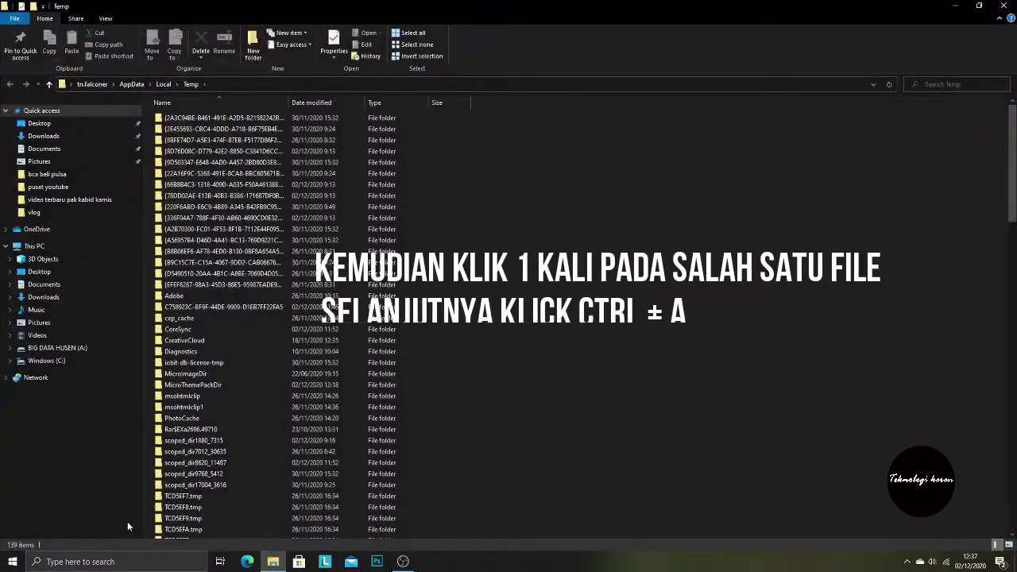
Step: Delete everything in the AppData Local Temp folder, skipping all in-use items and granting administrator permission, and close the folder
{"action": "left_click", "coordinate": [327, 117]}
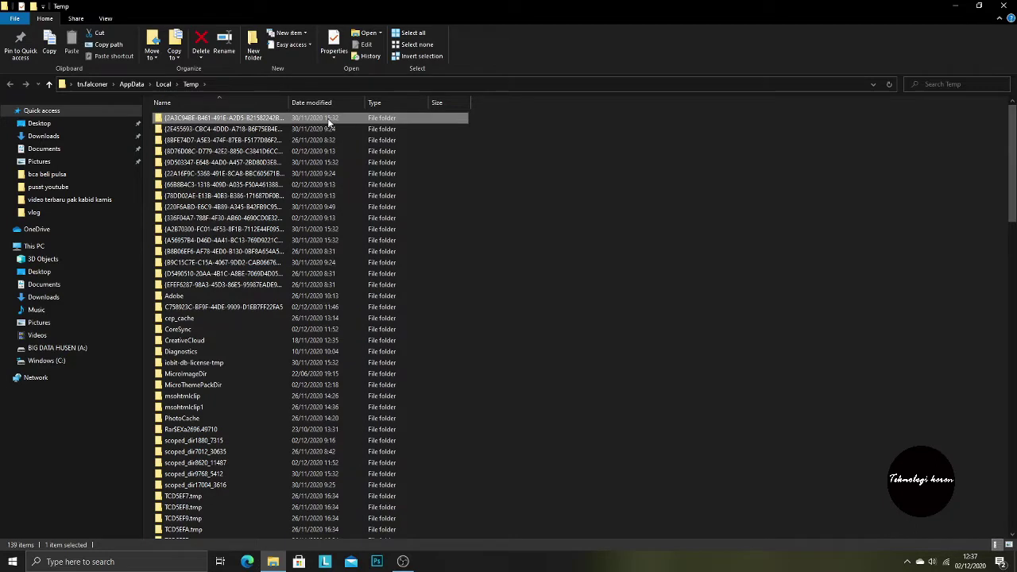
{"action": "key", "text": "ctrl+a"}
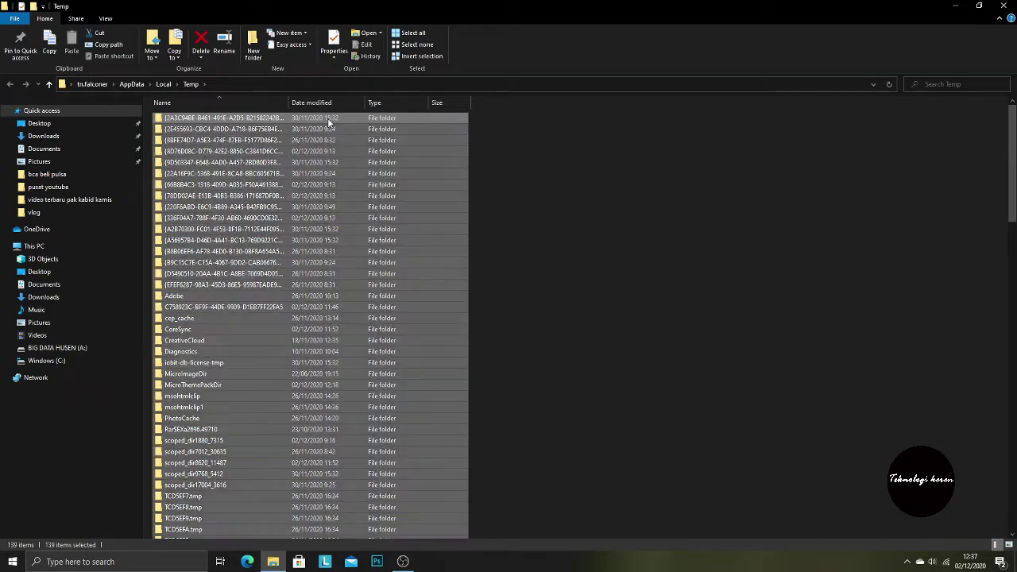
{"action": "right_click", "coordinate": [278, 263]}
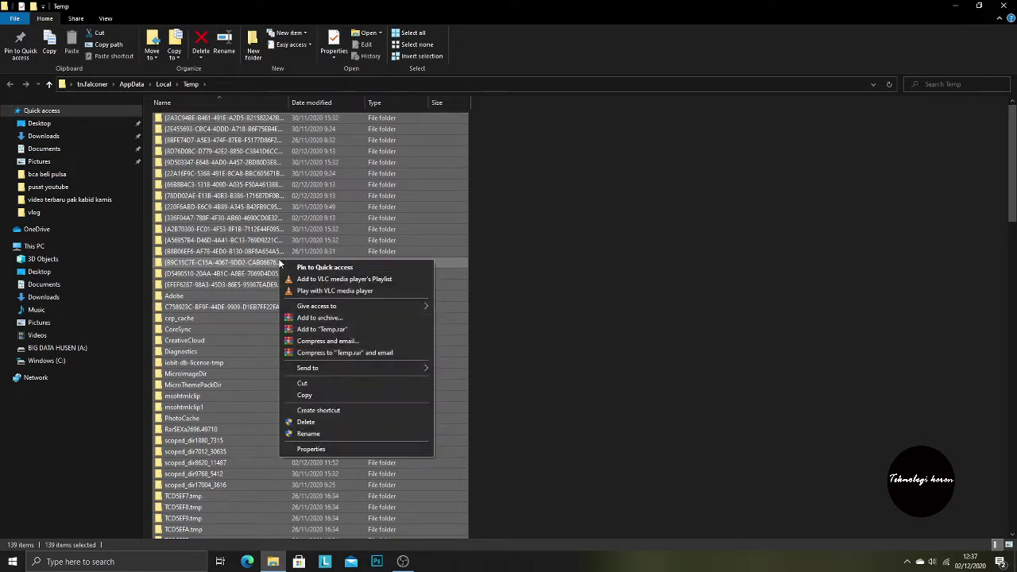
{"action": "left_click", "coordinate": [312, 426]}
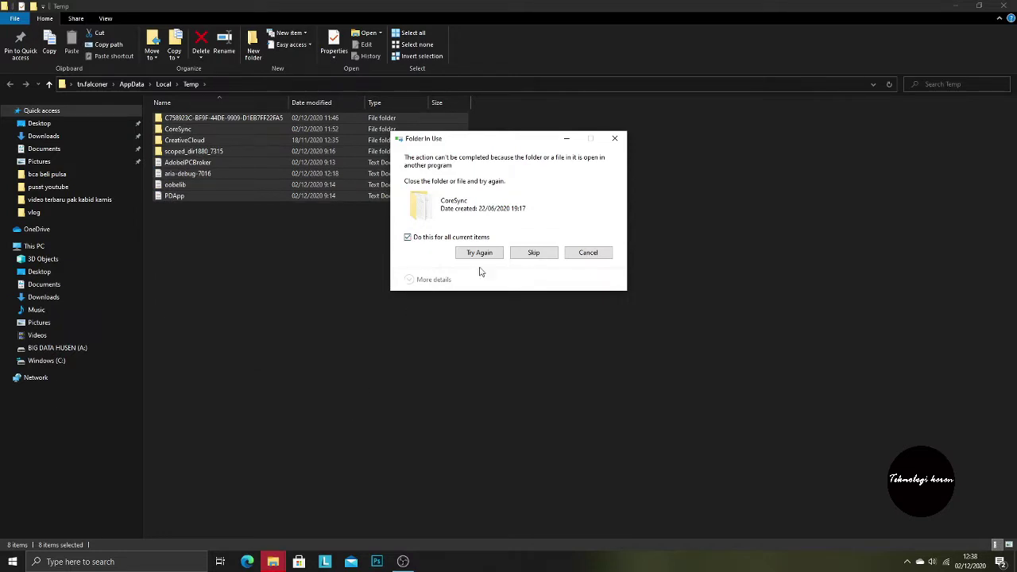
{"action": "left_click", "coordinate": [535, 251]}
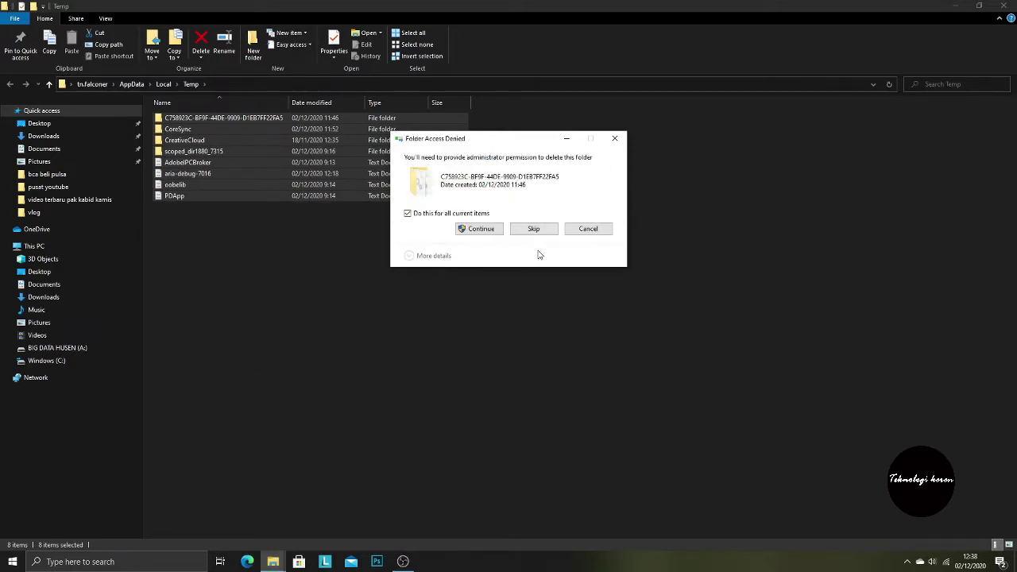
{"action": "left_click", "coordinate": [480, 230]}
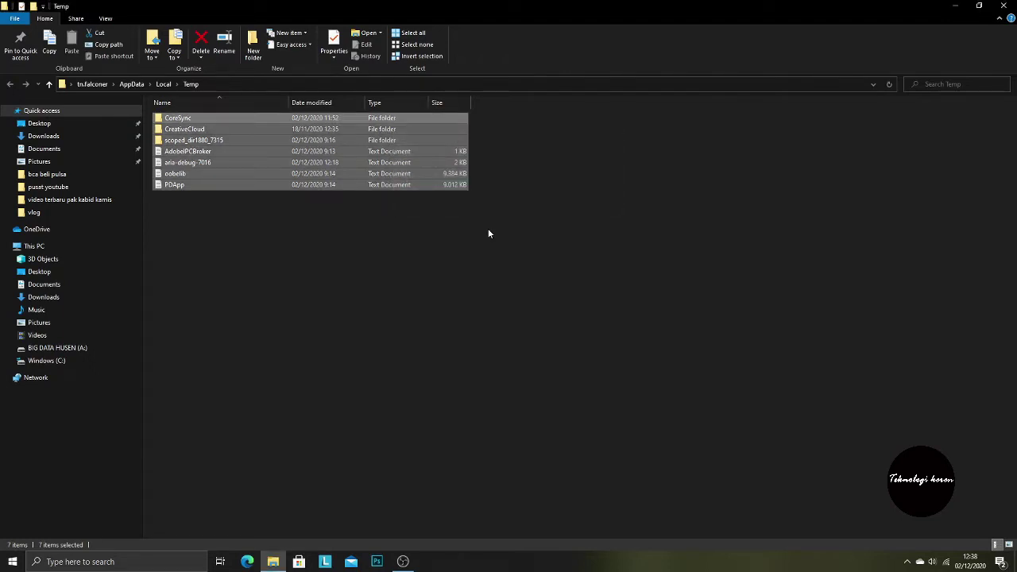
{"action": "left_click", "coordinate": [489, 233]}
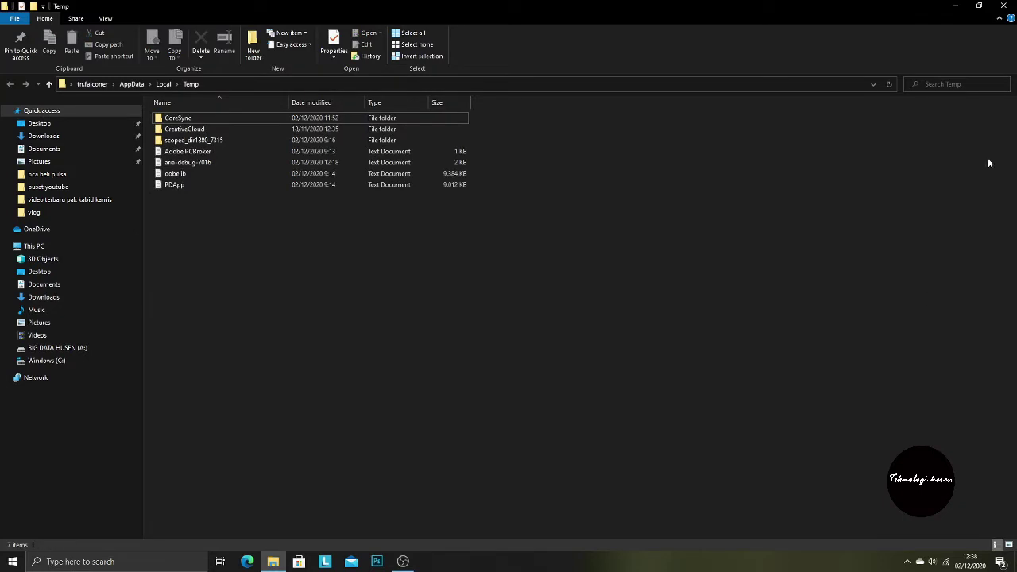
{"action": "left_click", "coordinate": [1005, 10]}
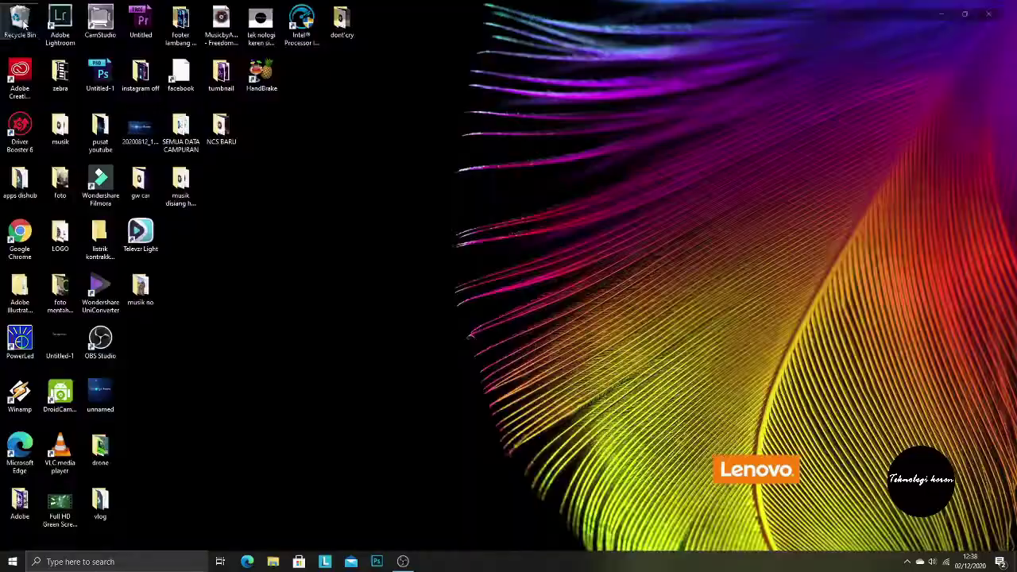
Step: Open the Recycle Bin and permanently delete all its items, granting administrator permission for all current items
{"action": "double_click", "coordinate": [190, 190]}
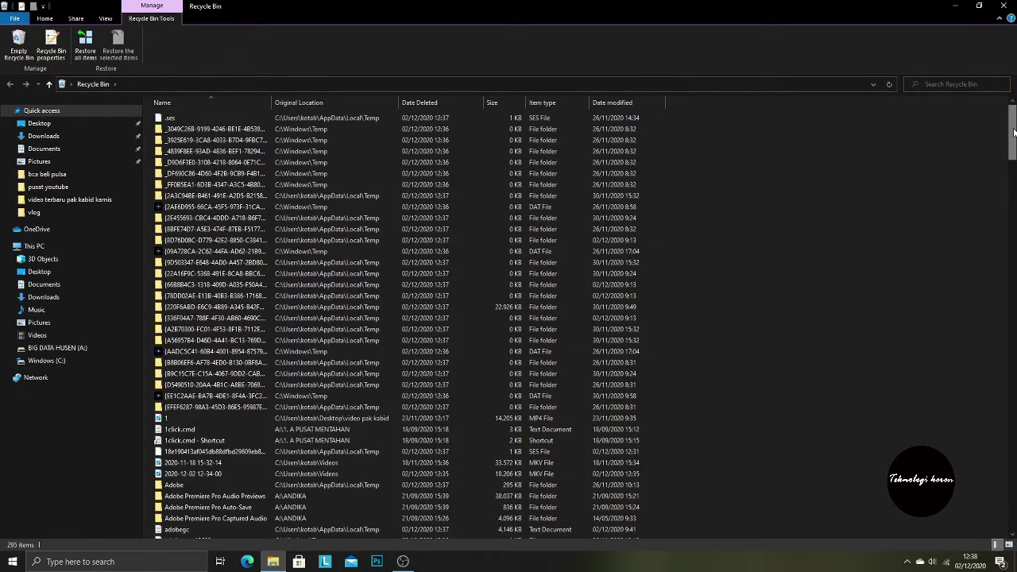
{"action": "mouse_move", "coordinate": [1011, 134]}
{"action": "left_mouse_down"}
{"action": "mouse_move", "coordinate": [1011, 500]}
{"action": "mouse_move", "coordinate": [1011, 131]}
{"action": "left_mouse_up"}
{"action": "left_click", "coordinate": [338, 131]}
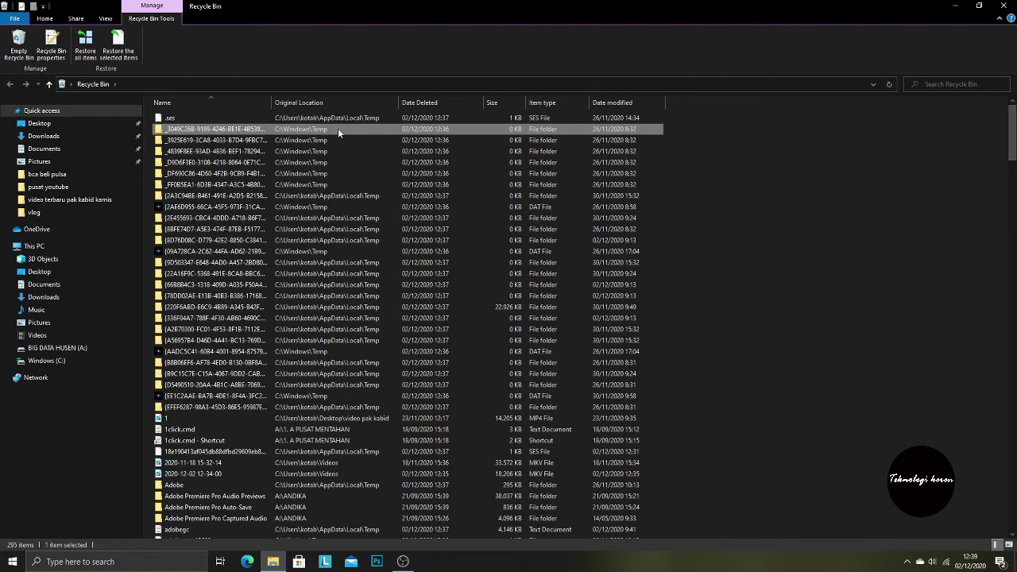
{"action": "key", "text": "ctrl+a"}
{"action": "right_click", "coordinate": [351, 132]}
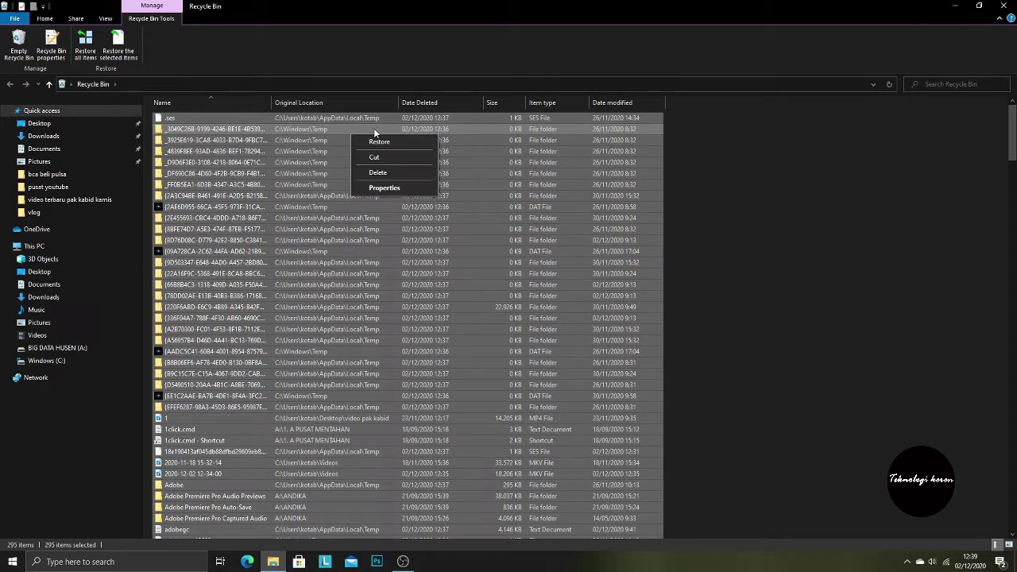
{"action": "left_click", "coordinate": [401, 172]}
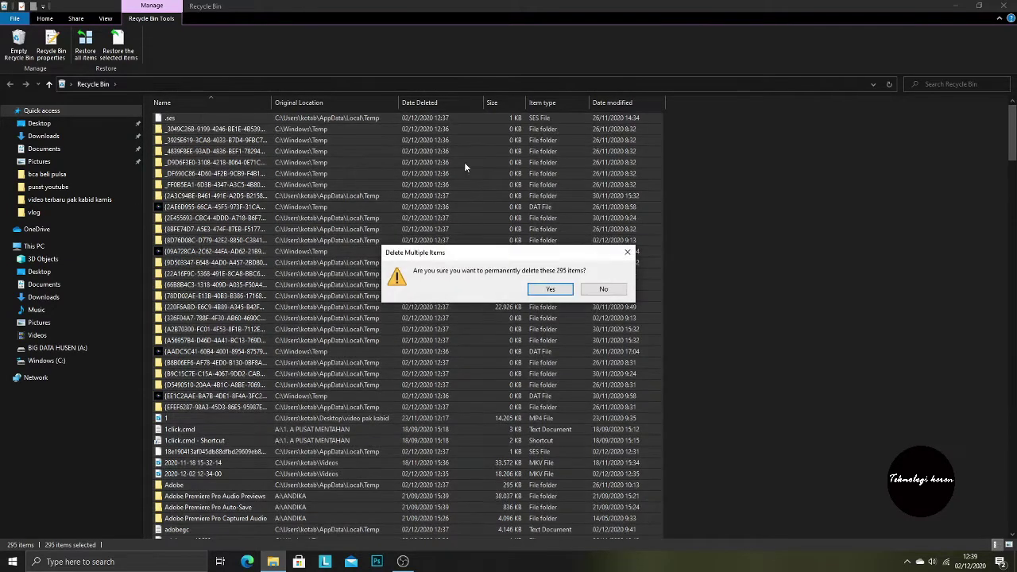
{"action": "left_click", "coordinate": [550, 289]}
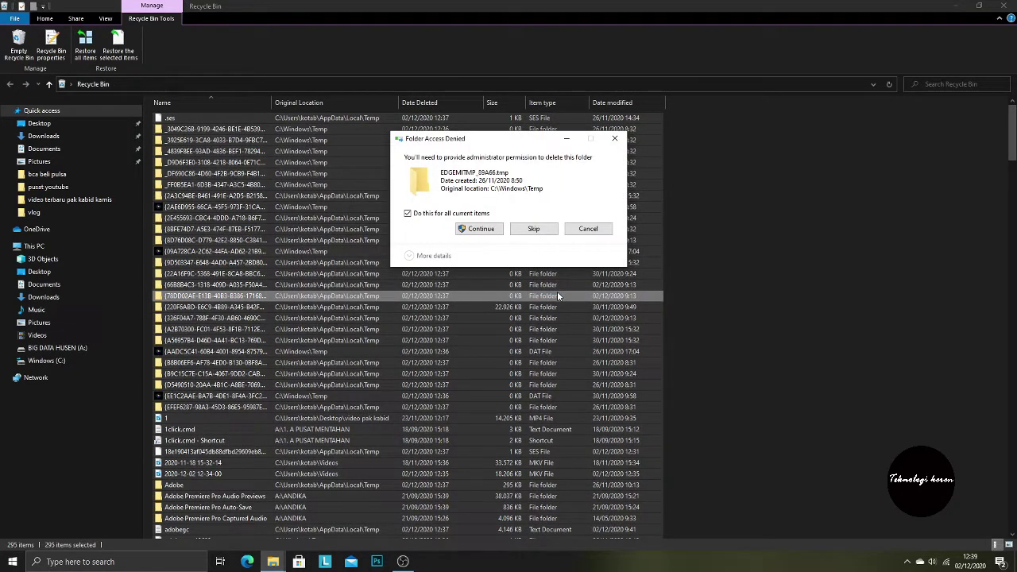
{"action": "left_click", "coordinate": [492, 229]}
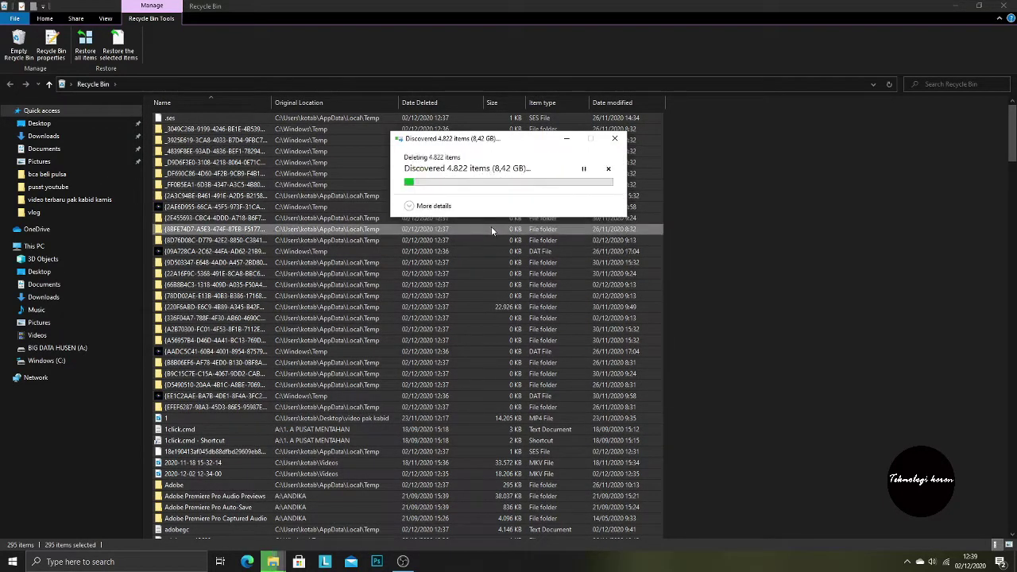